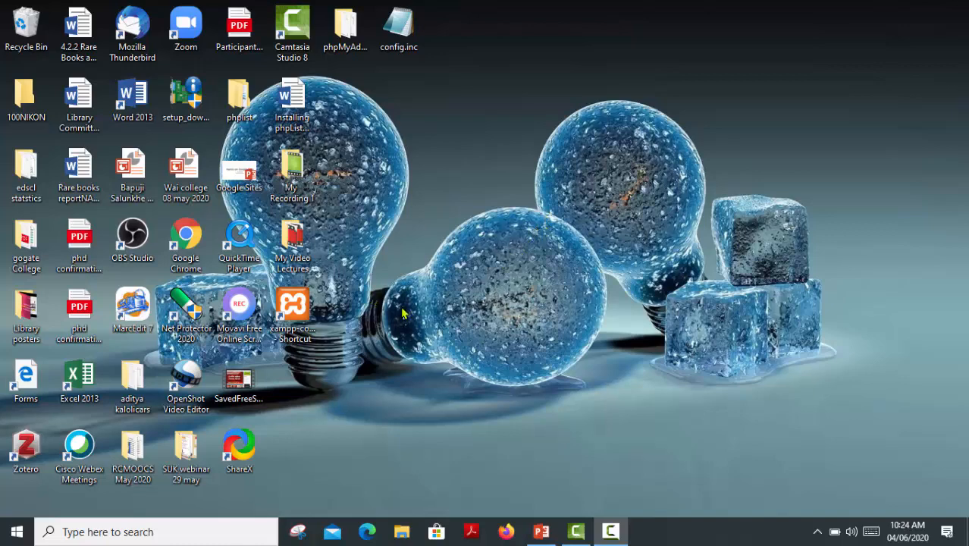
# Launch XAMPP Control Panel, start Apache, MySQL, FileZilla and Mercury, then minimize it.
pyautogui.click(300, 300)
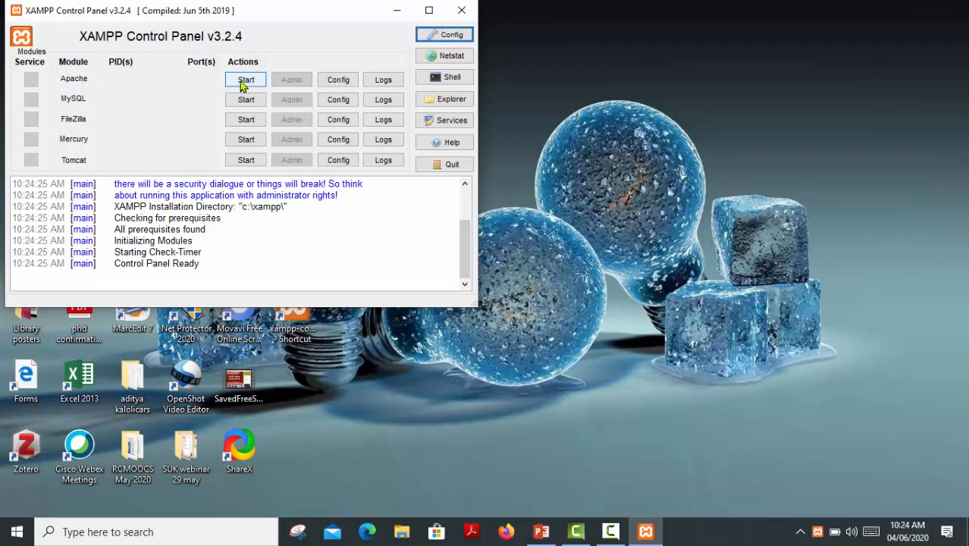
pyautogui.click(244, 86)
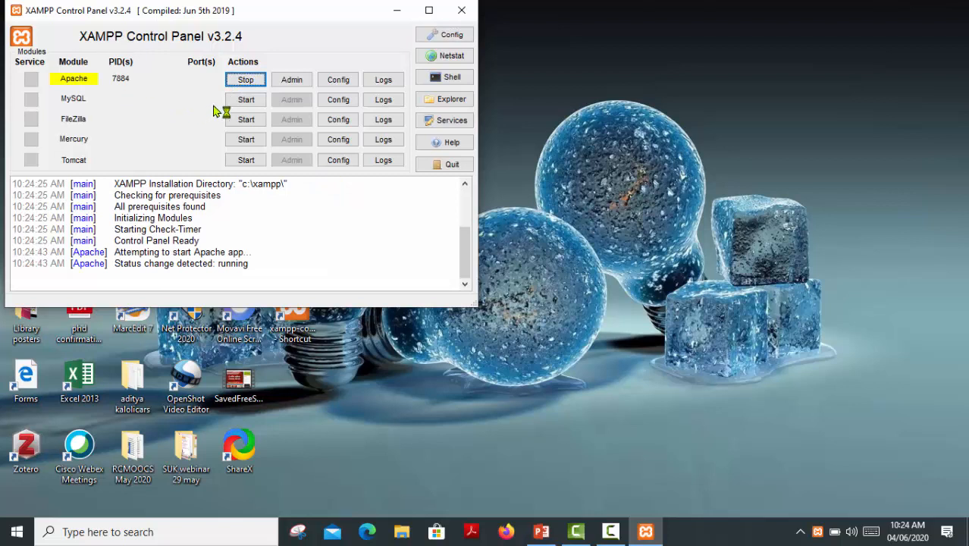
pyautogui.click(248, 102)
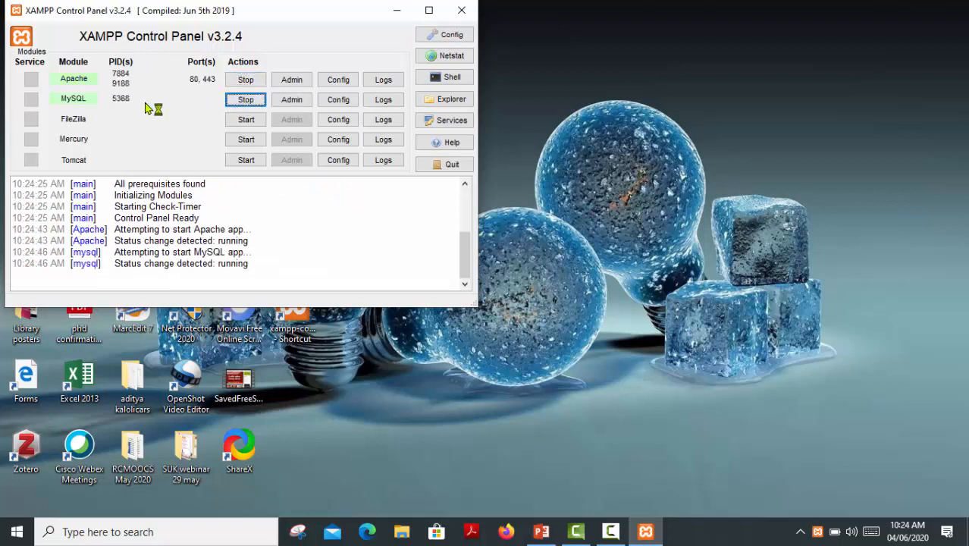
pyautogui.click(233, 123)
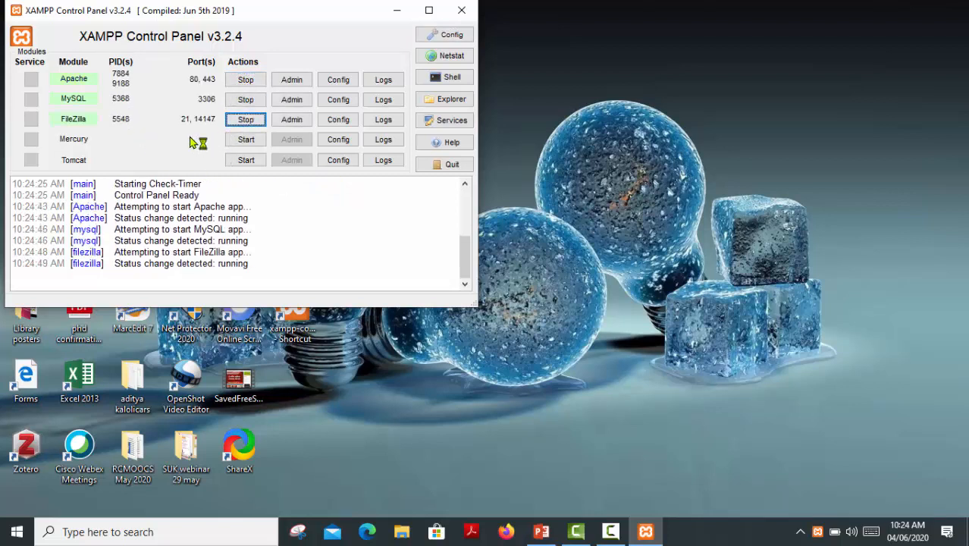
pyautogui.click(234, 142)
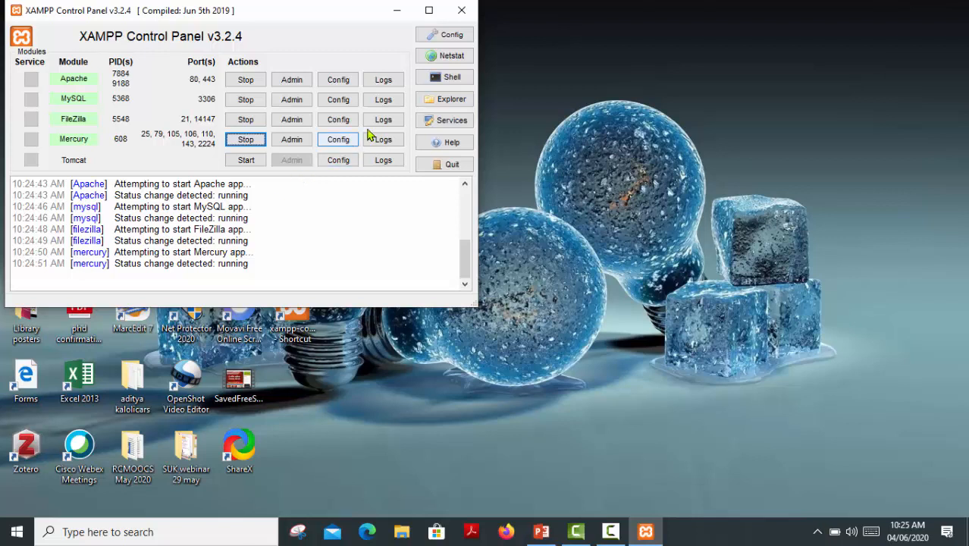
pyautogui.click(393, 11)
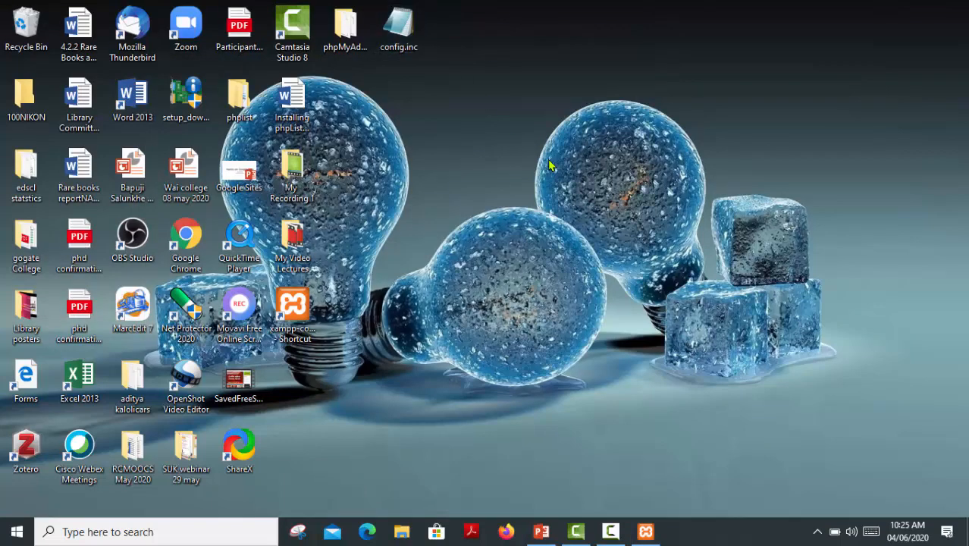
# Load localhost in Edge and go from the XAMPP dashboard to phpMyAdmin.
pyautogui.click(366, 532)
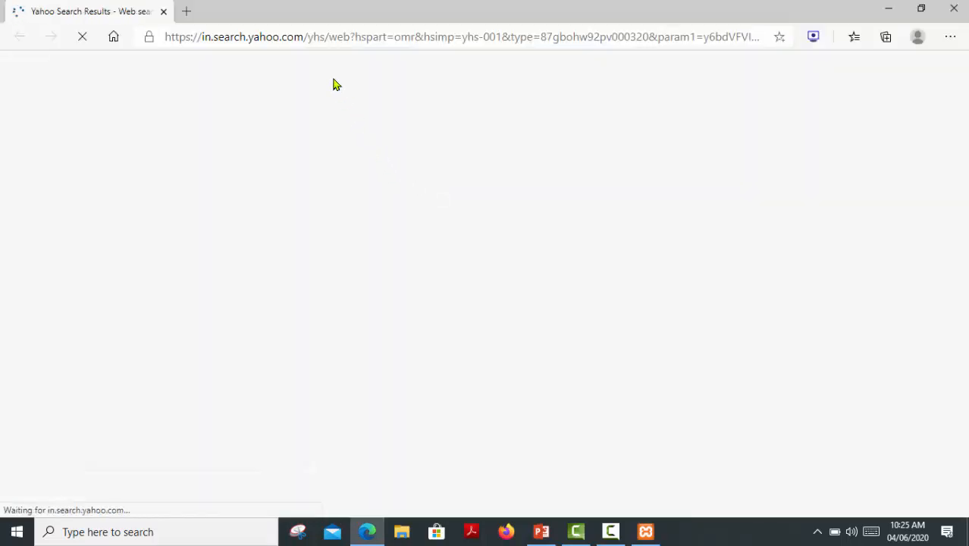
pyautogui.click(306, 36)
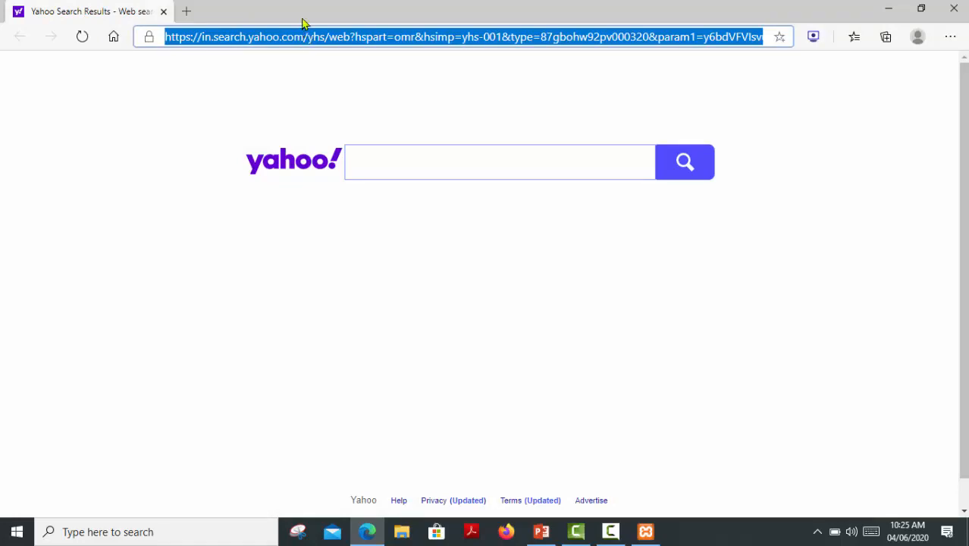
pyautogui.write('local')
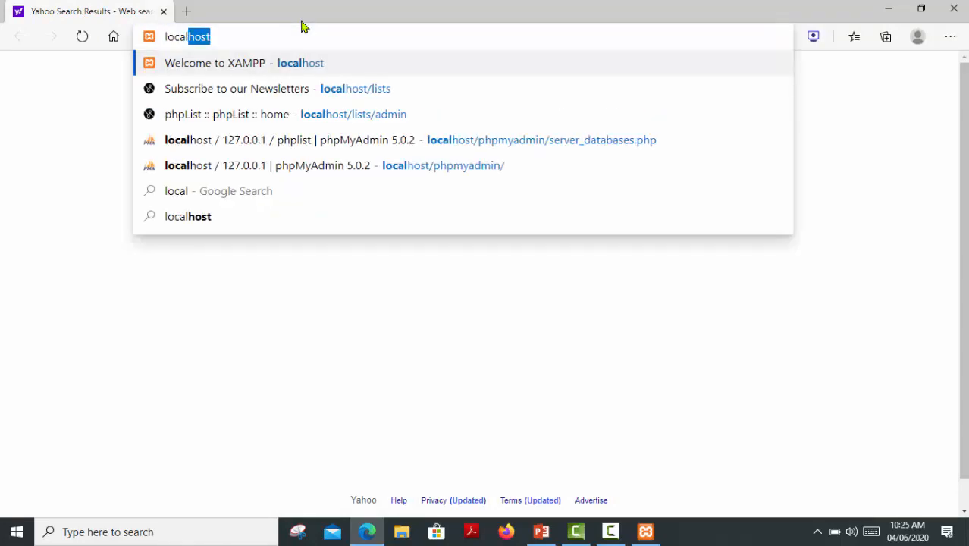
pyautogui.press('Return')
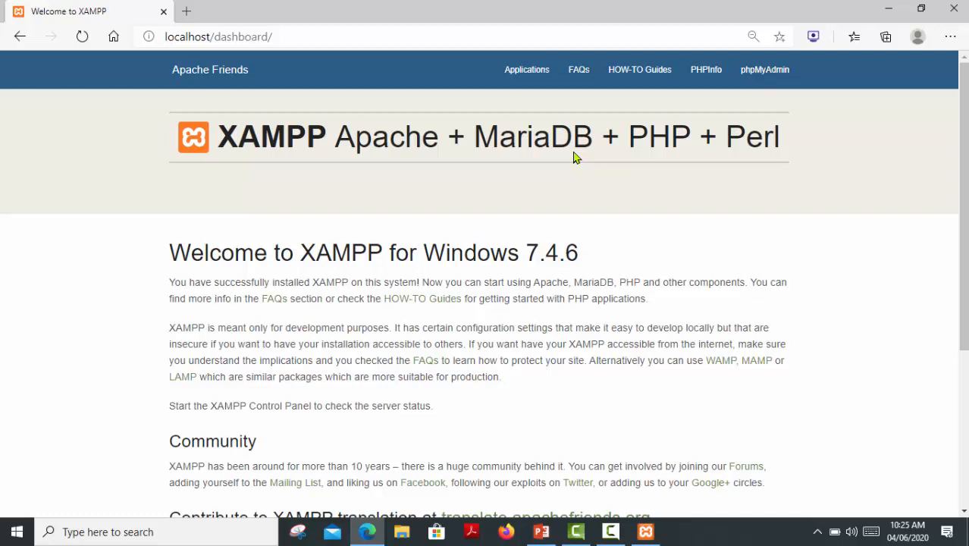
pyautogui.click(751, 84)
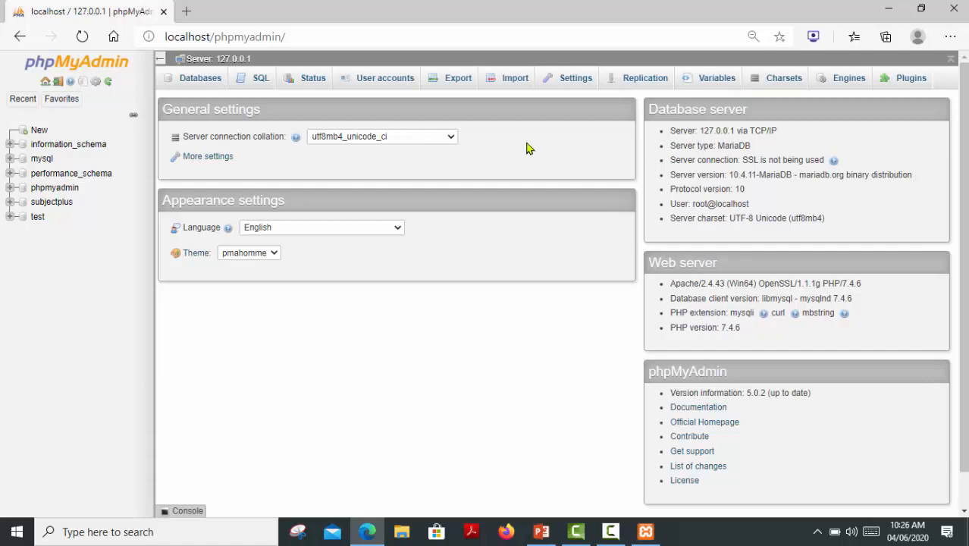
# Create database 'phplist' with utf8_general_ci collation and open it from the sidebar.
pyautogui.click(201, 83)
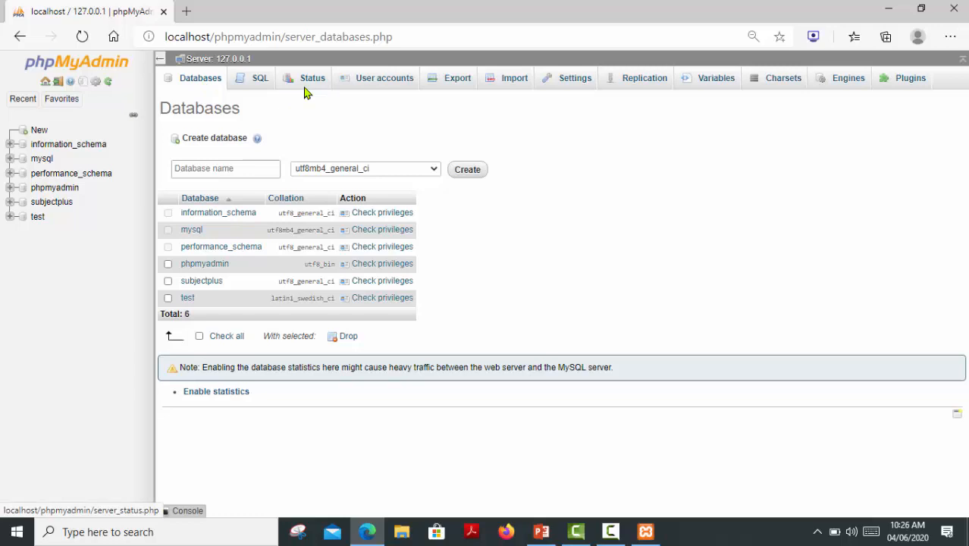
pyautogui.click(238, 163)
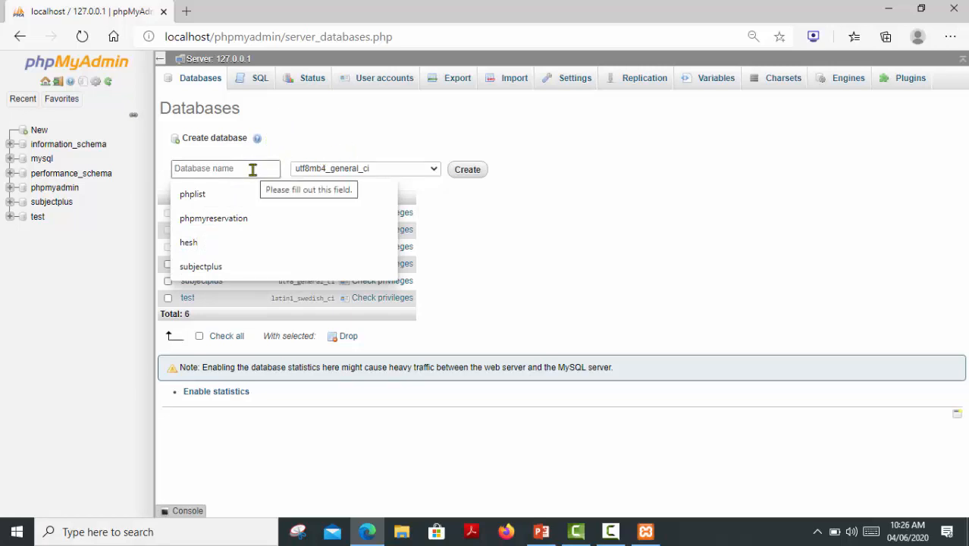
pyautogui.write('p')
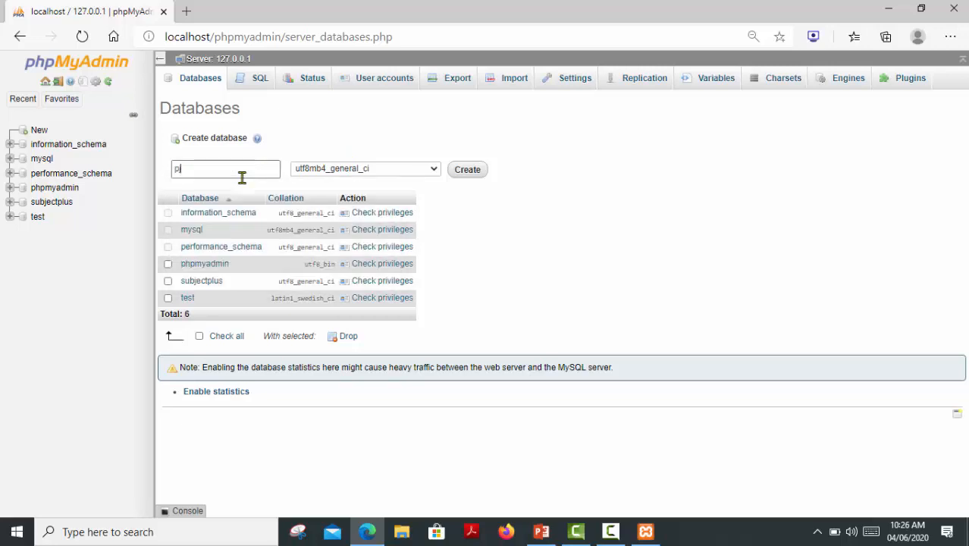
pyautogui.write('hplist')
pyautogui.click(431, 176)
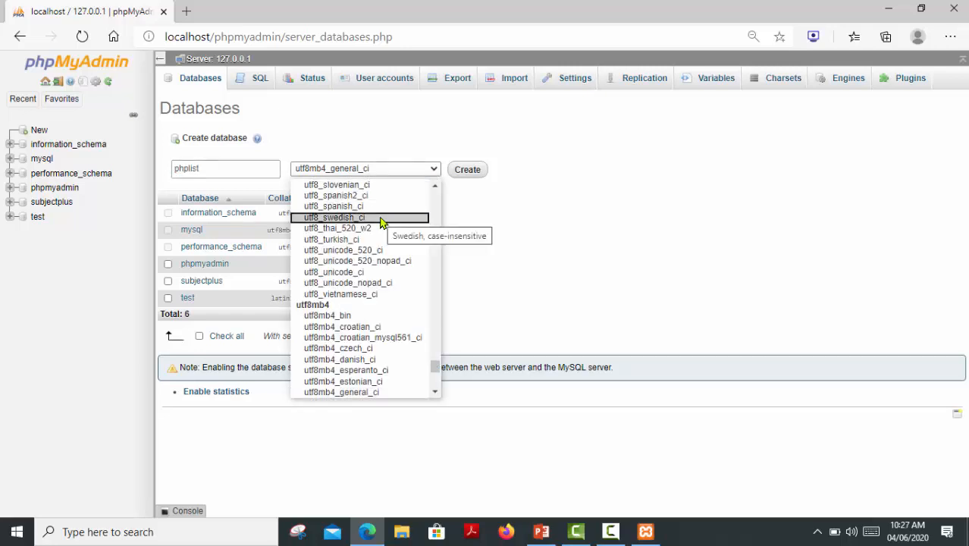
pyautogui.scroll(-2, 383, 223)
pyautogui.scroll(2, 383, 222)
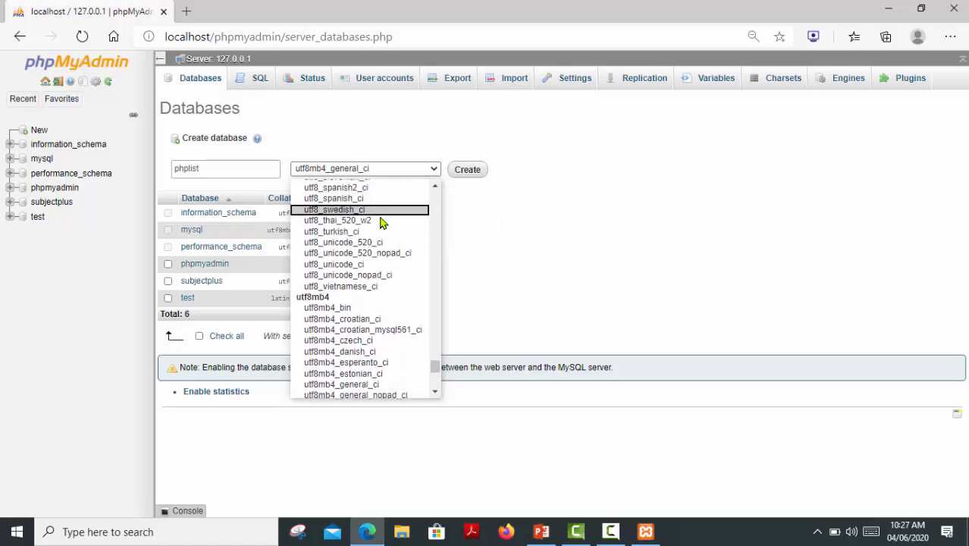
pyautogui.scroll(6, 382, 222)
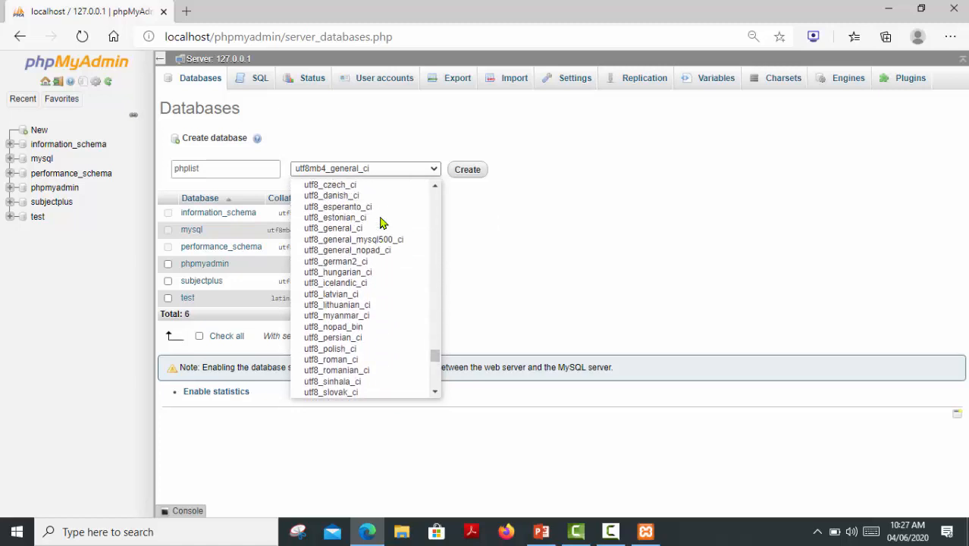
pyautogui.click(328, 229)
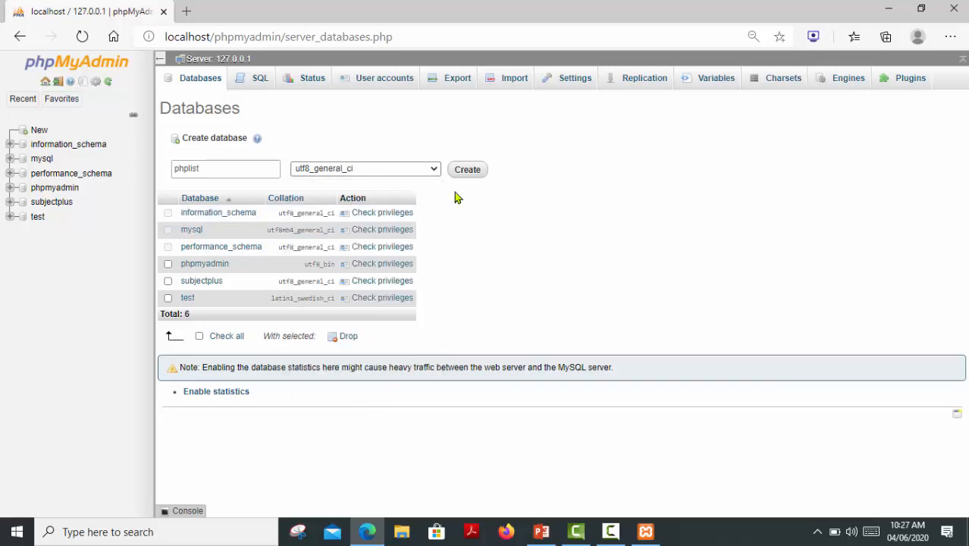
pyautogui.click(464, 172)
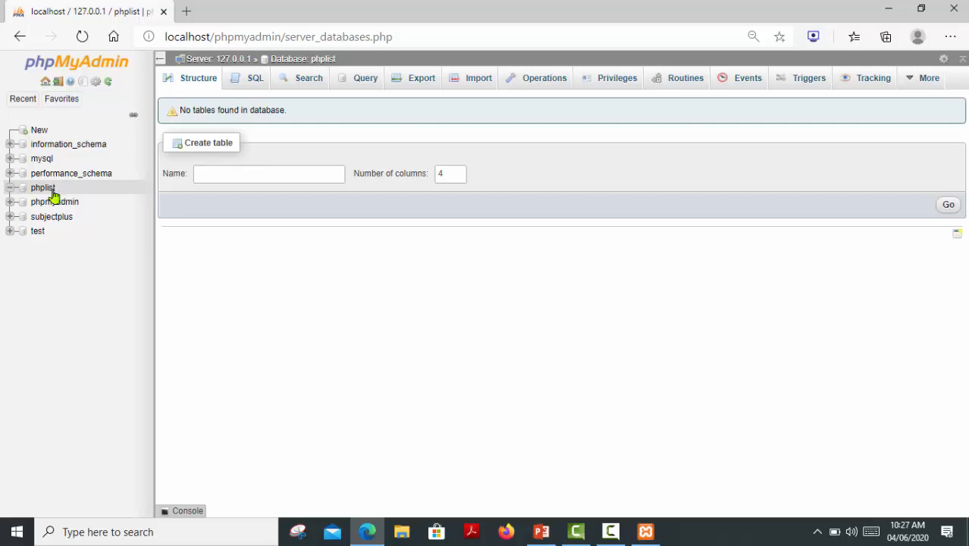
pyautogui.click(52, 191)
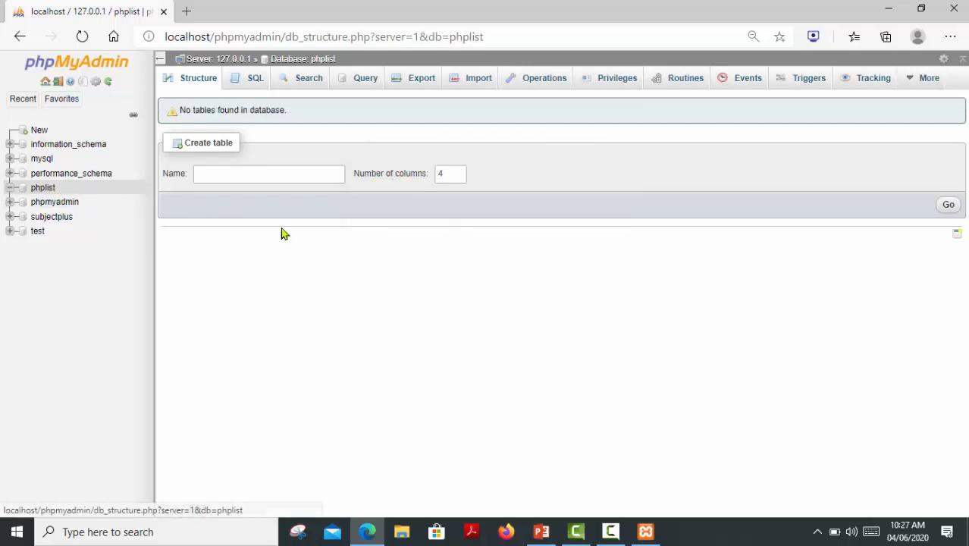
# Show the phplist database's Privileges tab and start adding a new user account.
pyautogui.click(607, 91)
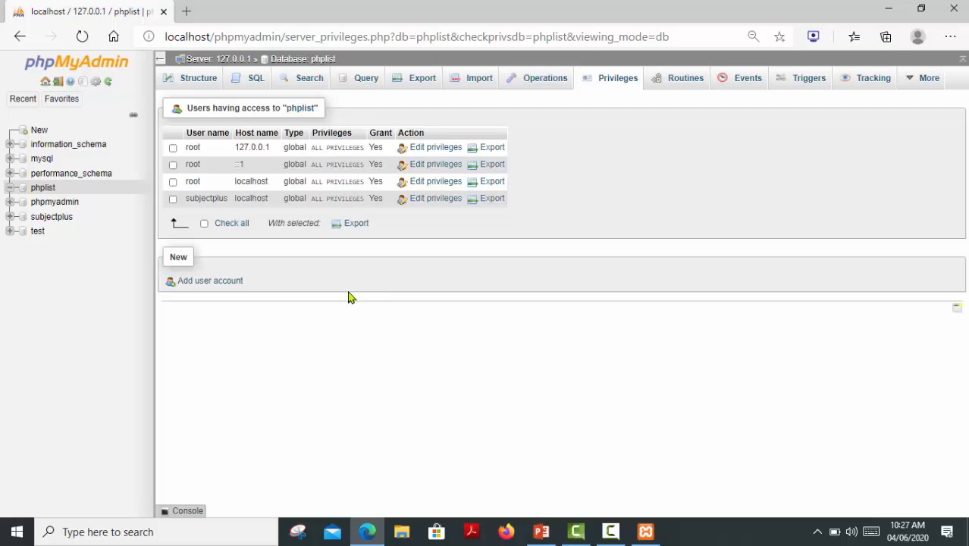
pyautogui.click(199, 287)
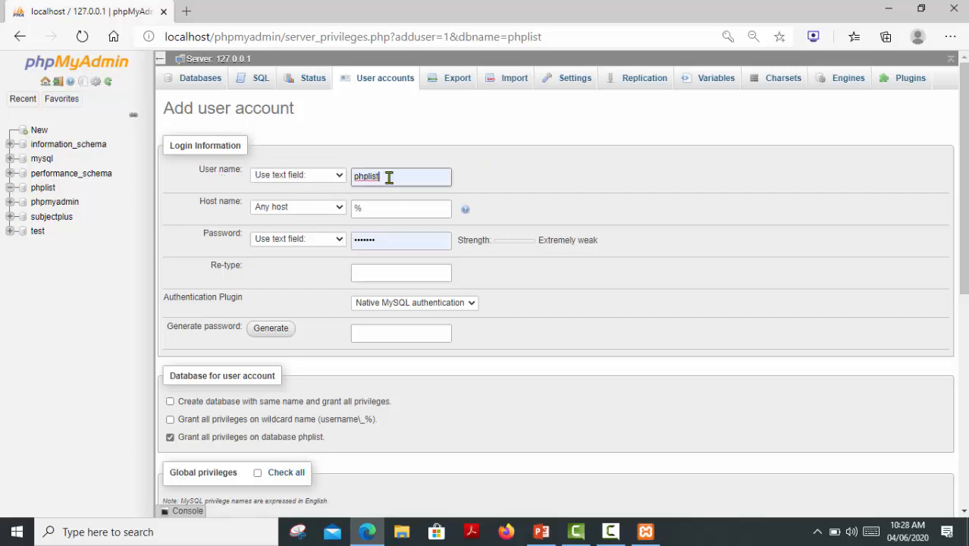
# Keep user name phplist, set host to localhost, and enter and confirm the account password.
pyautogui.moveTo(379, 176); pyautogui.dragTo(370, 176)
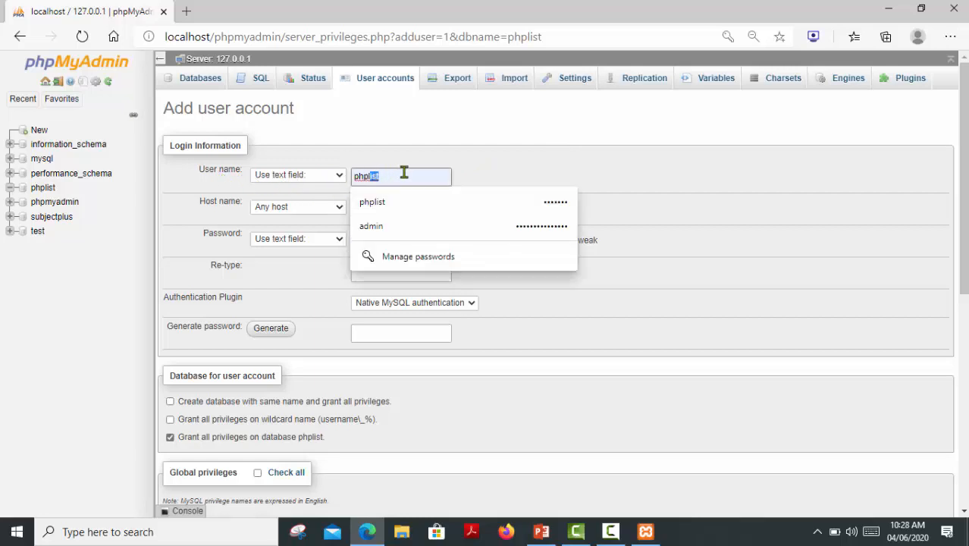
pyautogui.click(473, 173)
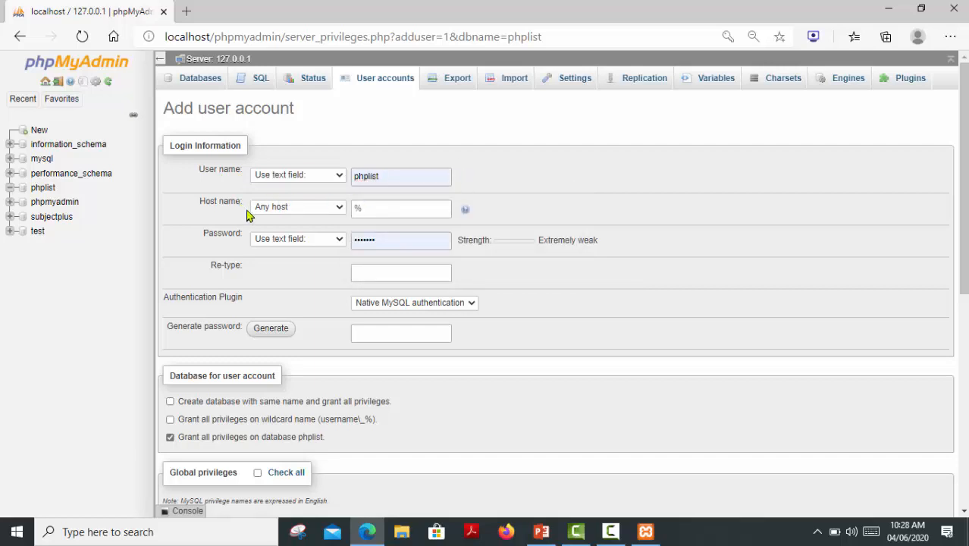
pyautogui.click(337, 212)
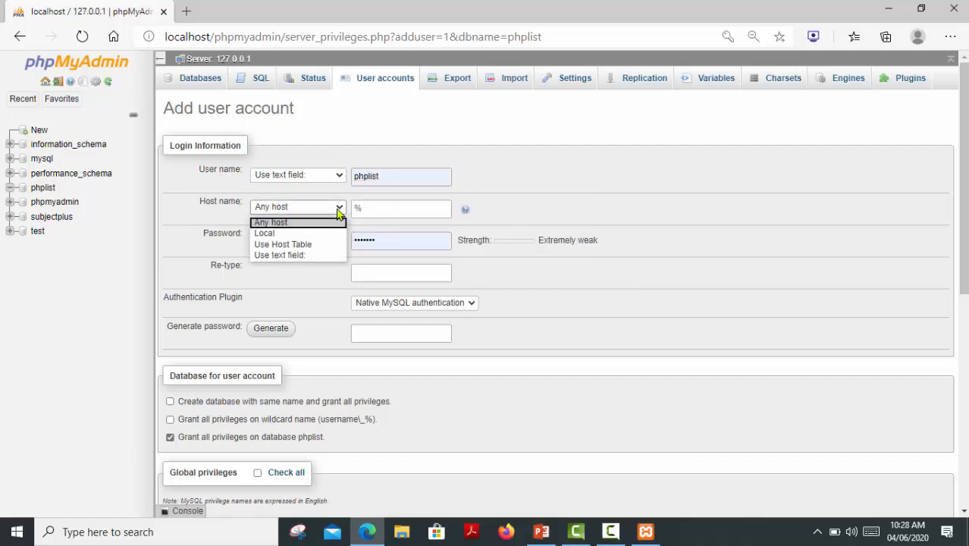
pyautogui.click(302, 234)
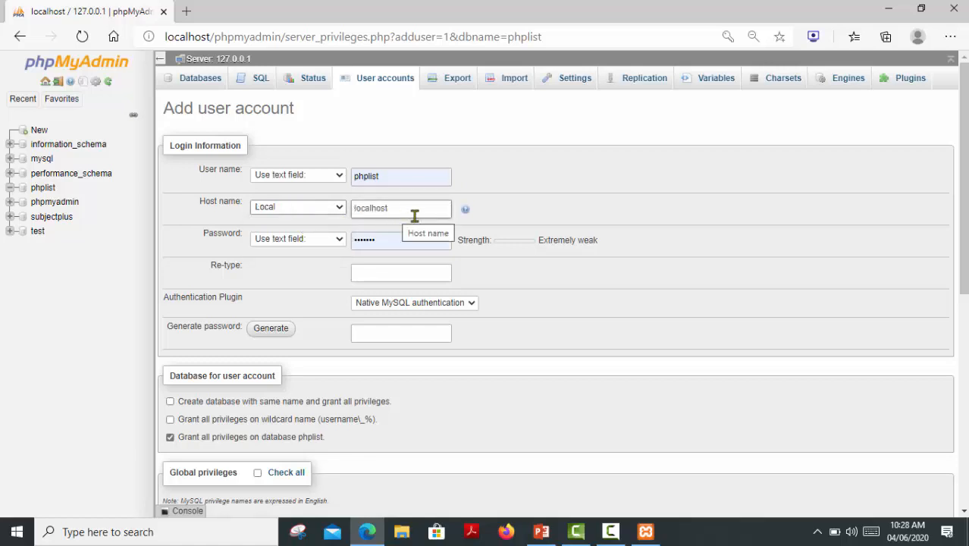
pyautogui.click(399, 240)
pyautogui.doubleClick(384, 243)
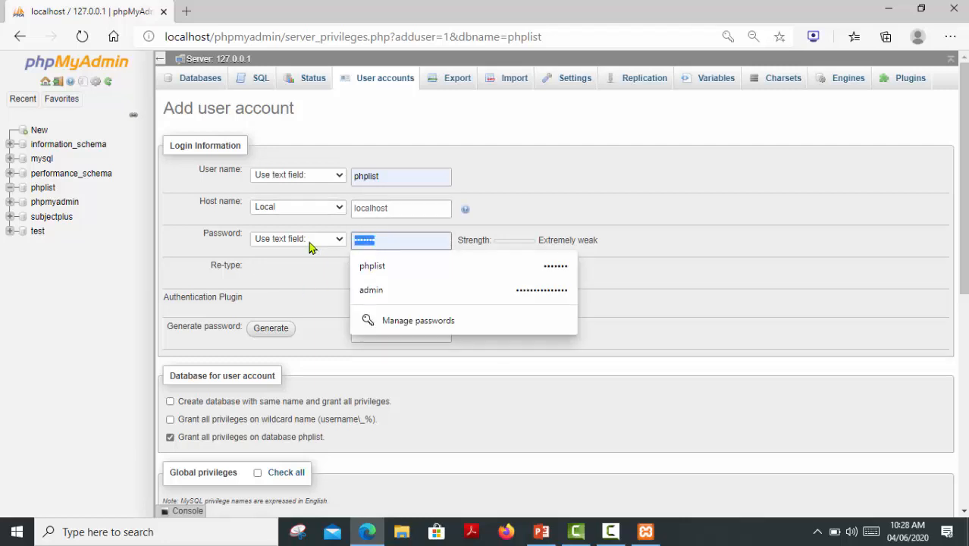
pyautogui.write('phplist')
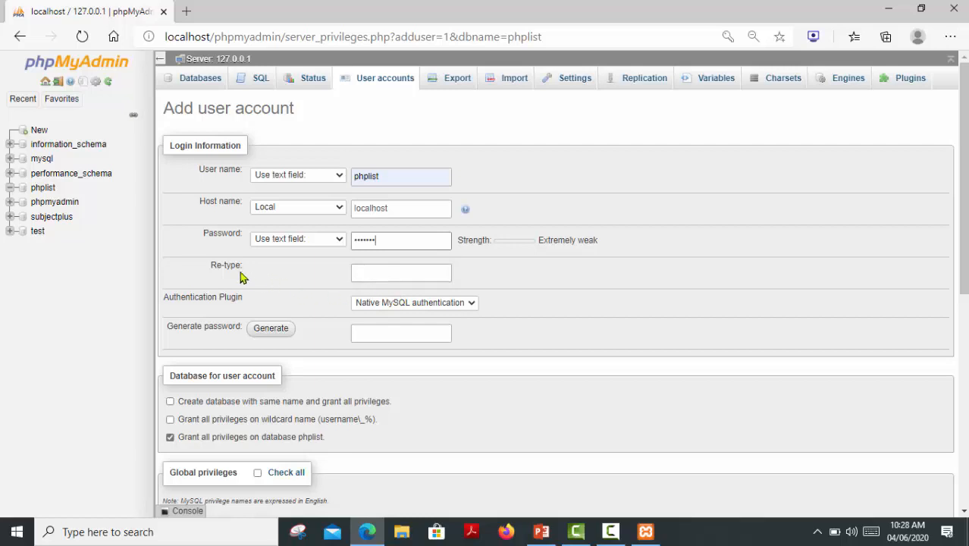
pyautogui.click(387, 279)
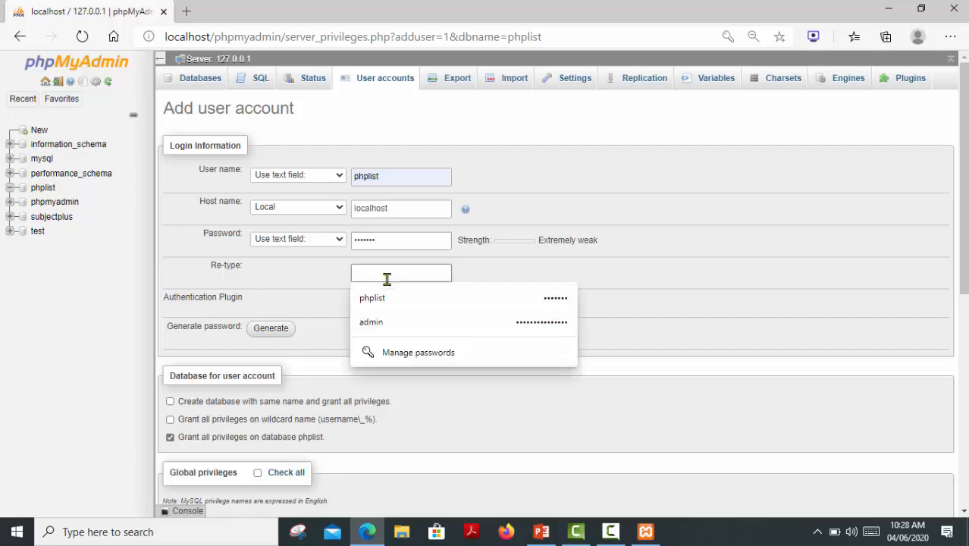
pyautogui.write('ph')
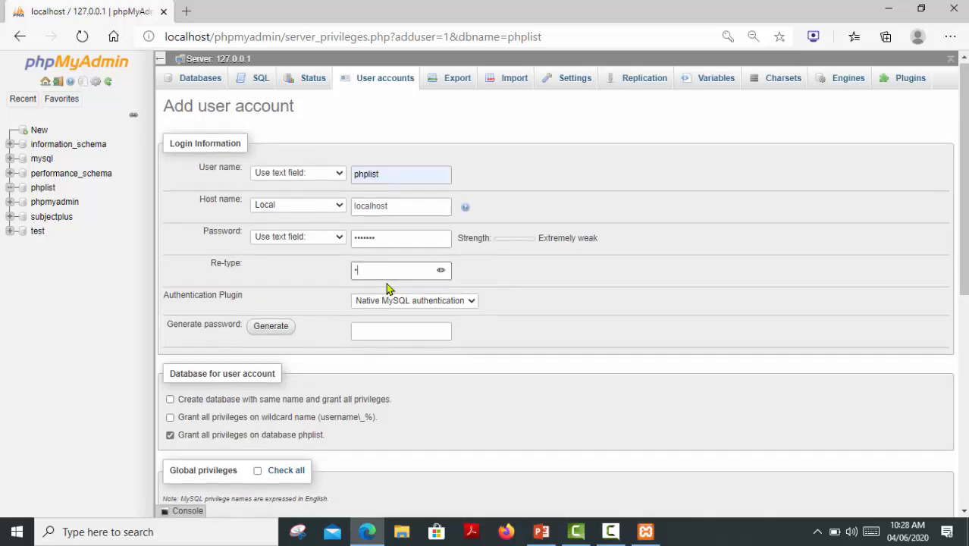
pyautogui.write('plist')
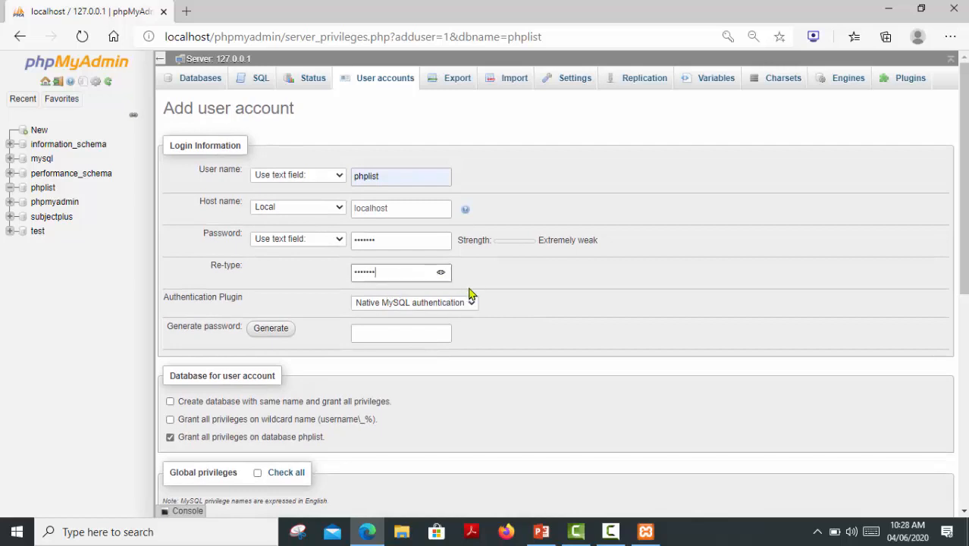
pyautogui.scroll(-1, 505, 299)
# Check all global privileges and submit the form to create phplist@localhost.
pyautogui.scroll(-1, 505, 299)
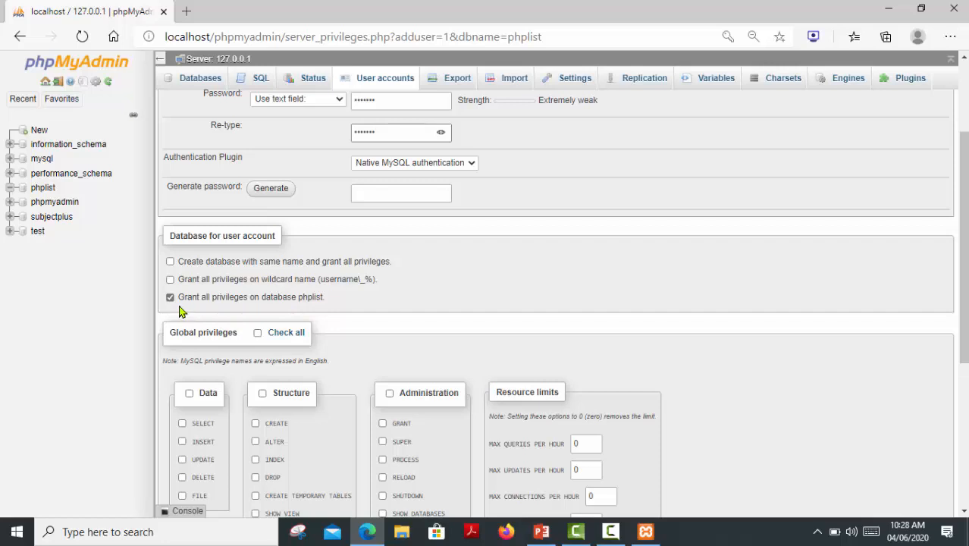
pyautogui.scroll(-1, 205, 307)
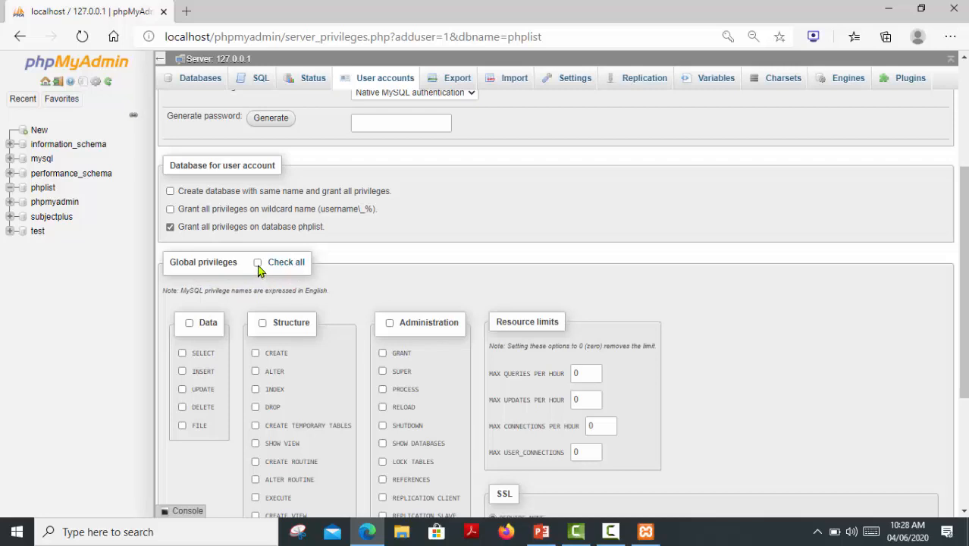
pyautogui.click(257, 263)
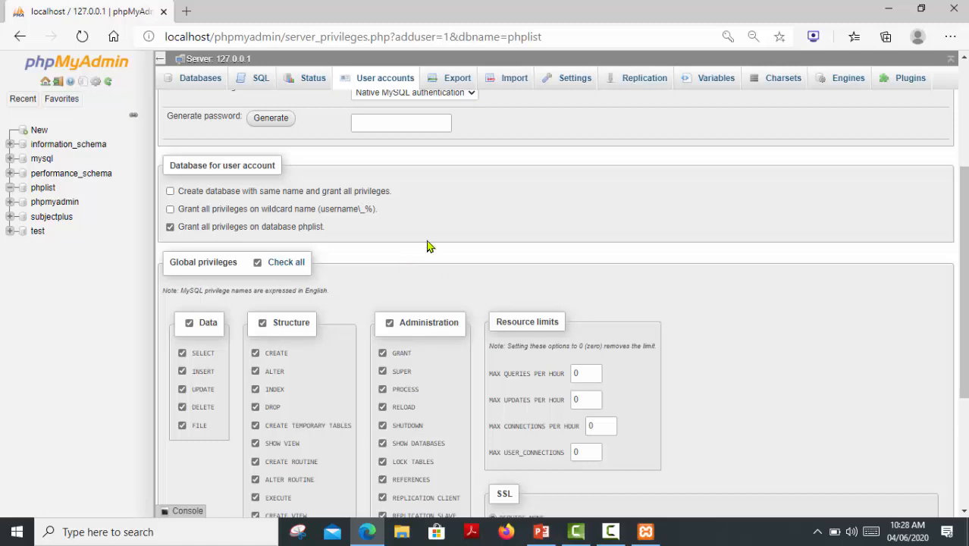
pyautogui.scroll(-2, 428, 244)
pyautogui.scroll(-1, 588, 239)
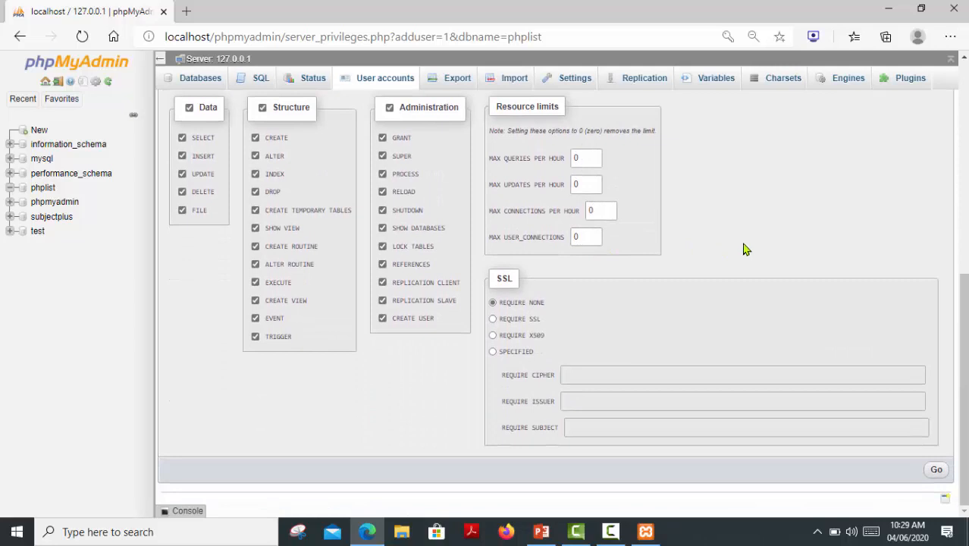
pyautogui.click(931, 471)
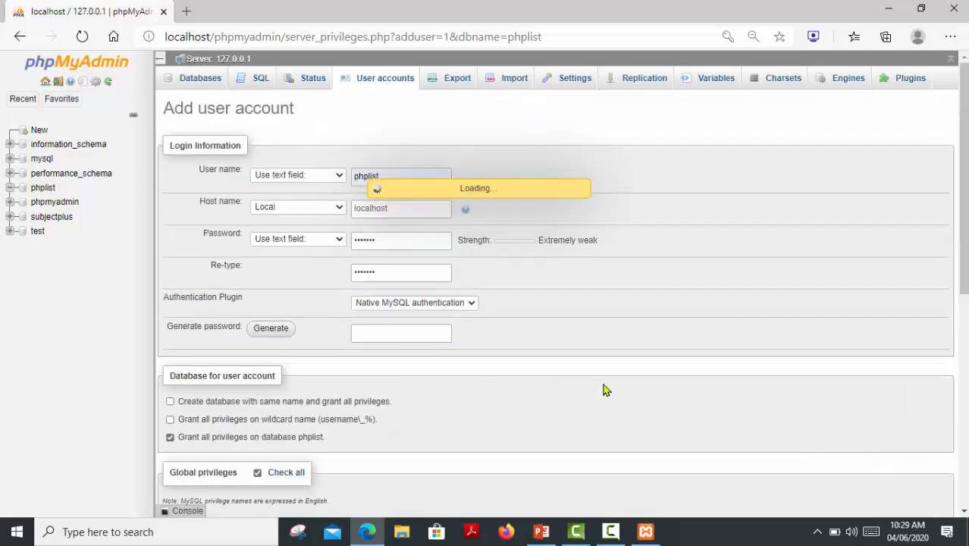